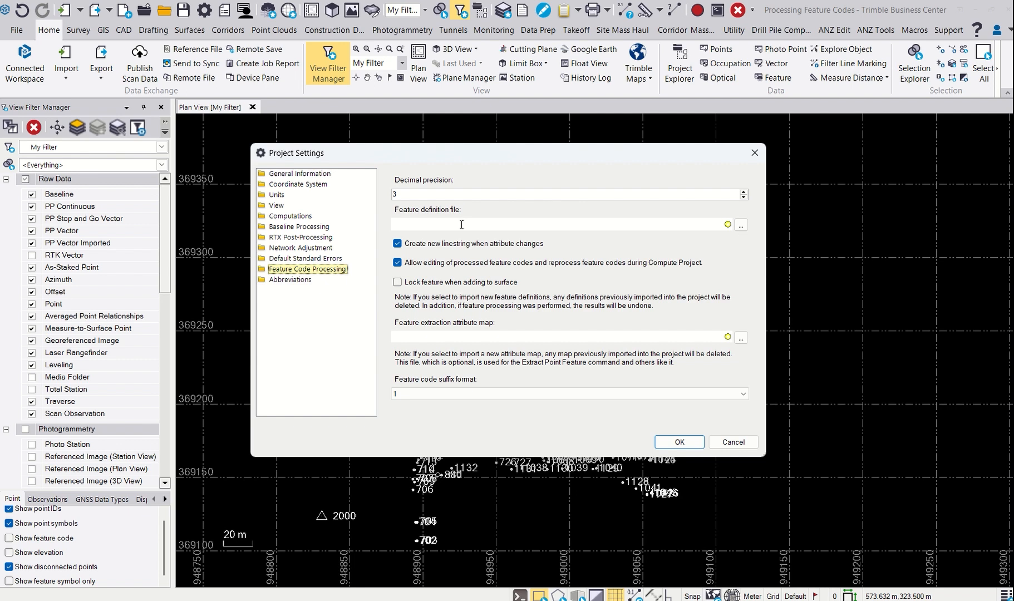
- Set GlobalFeatures V9.4.fxl as the feature definition file in the project's feature code processing settings
left_click(740, 224)
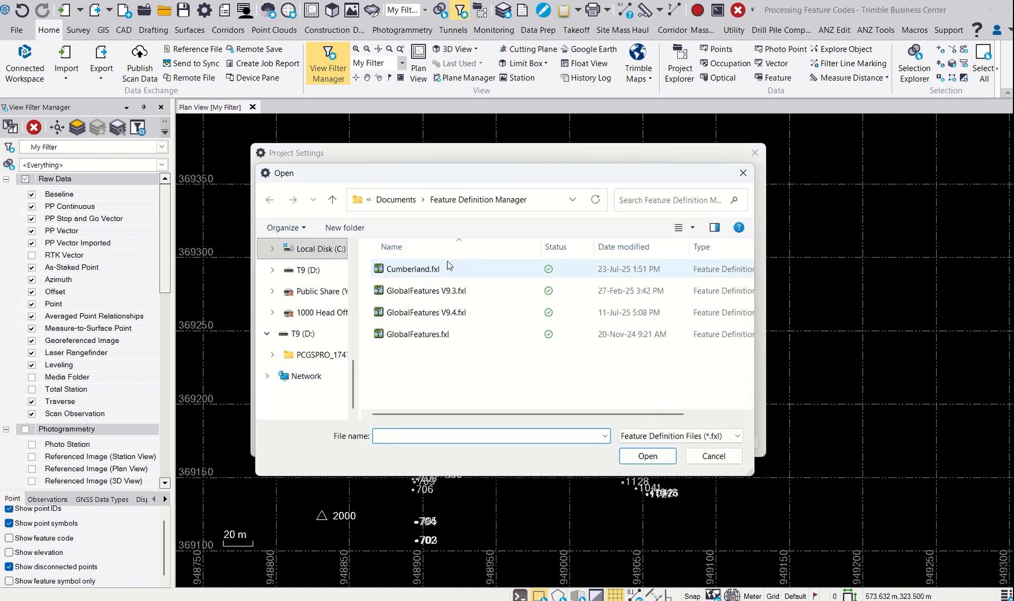
left_click(444, 314)
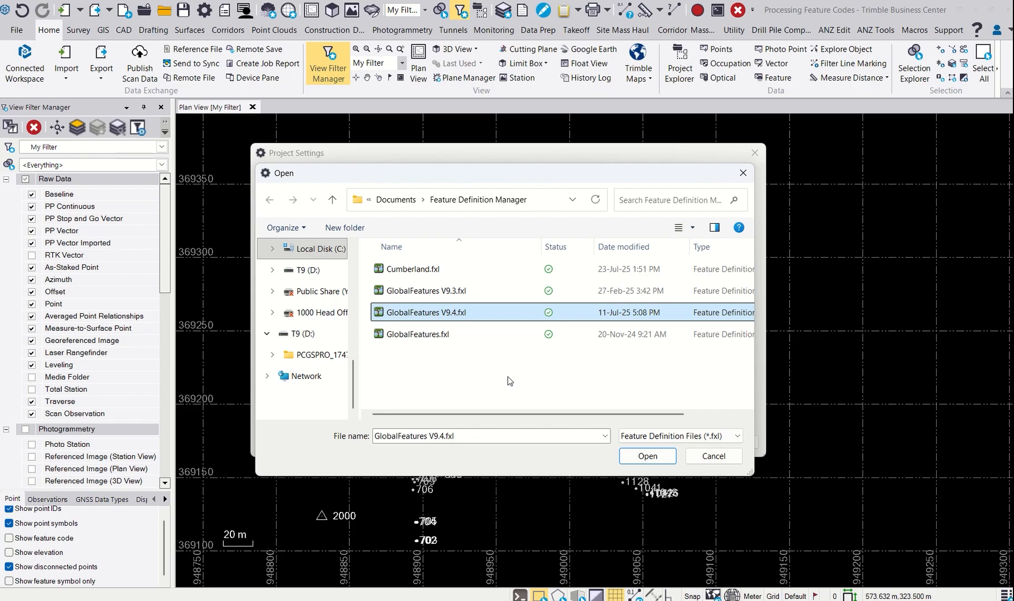
left_click(647, 456)
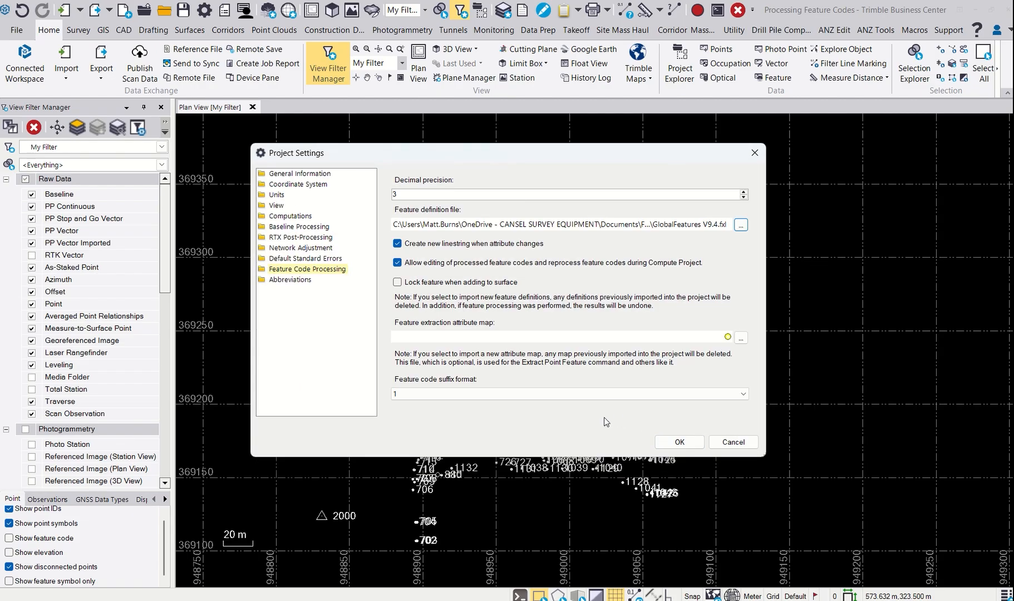
left_click(680, 440)
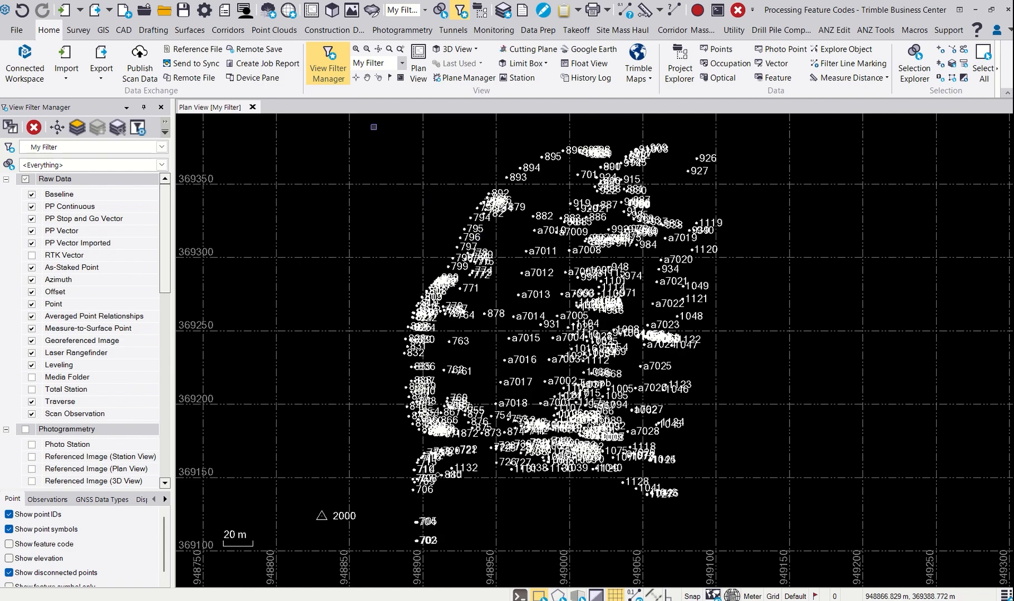
- Process the feature codes of the point source rtd topo.jxl
left_click(105, 32)
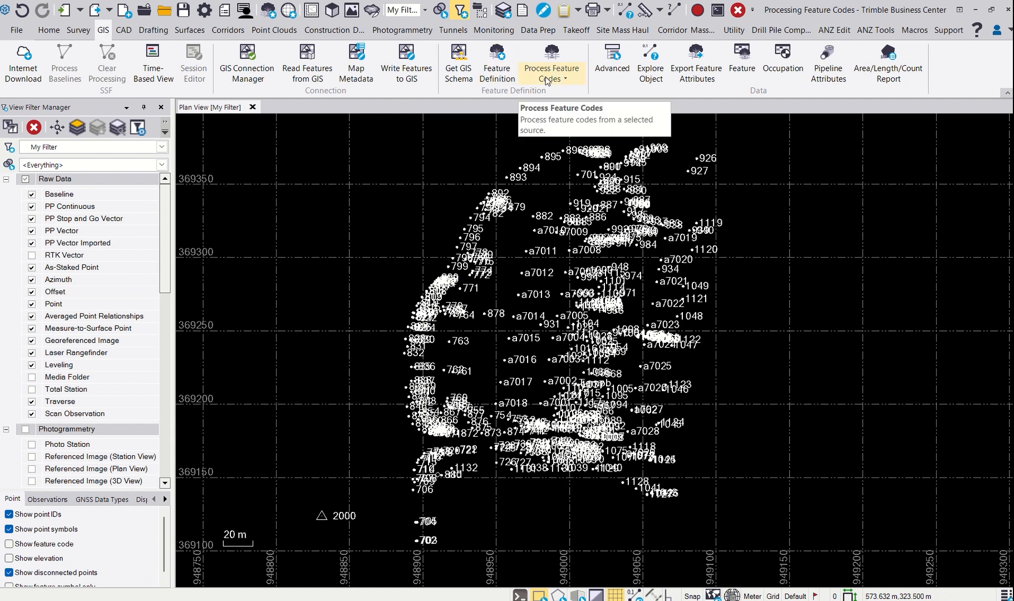
left_click(549, 59)
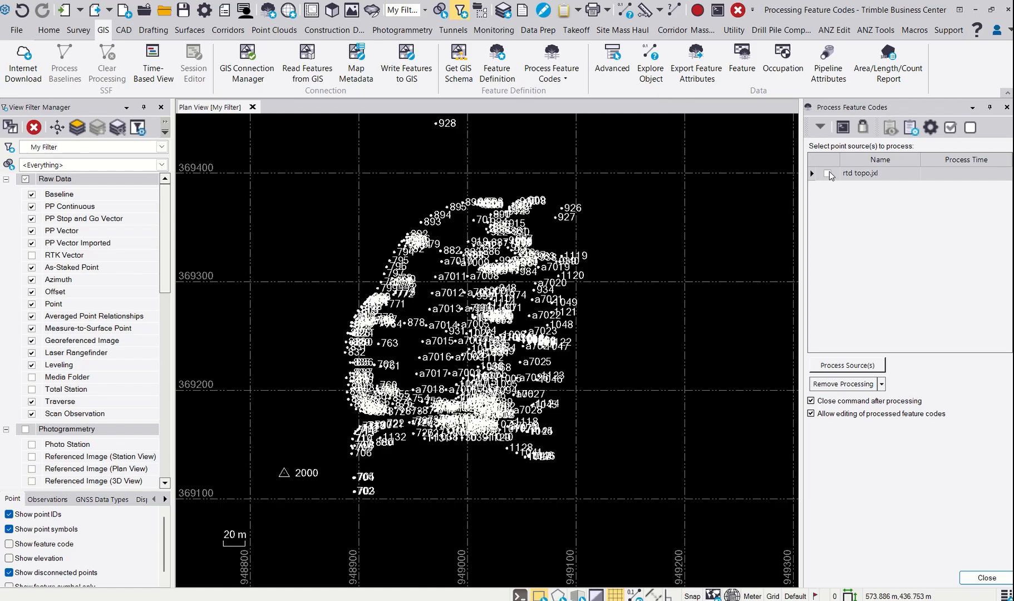
left_click(828, 174)
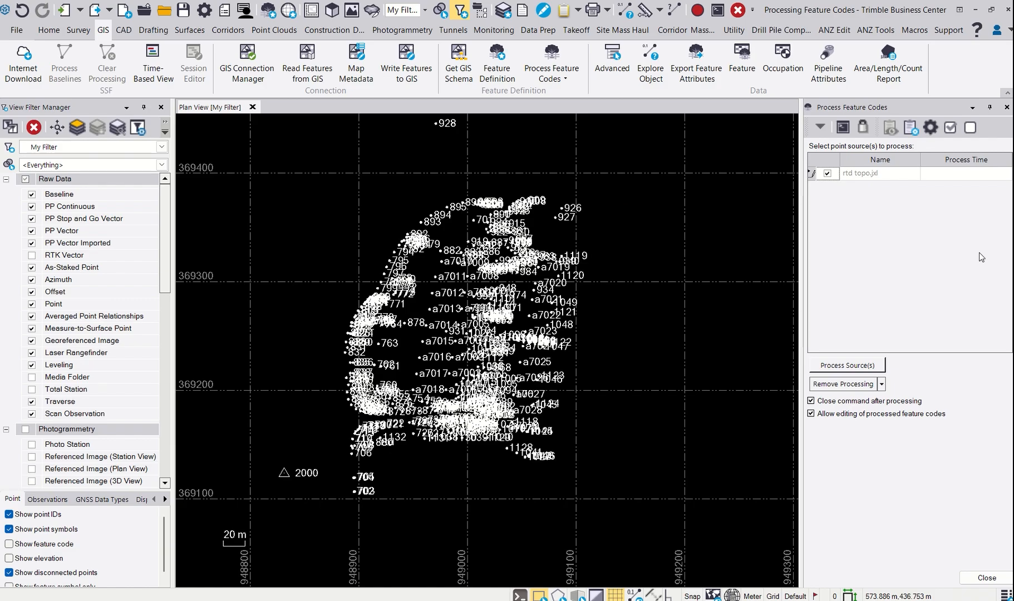
left_click(843, 366)
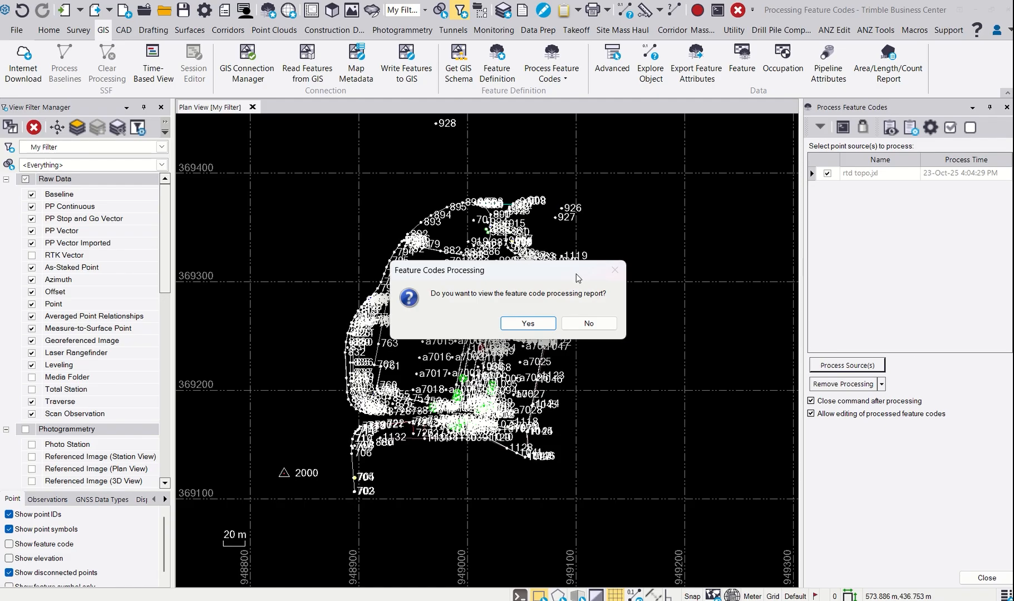
- View the feature code processing report, review its summary of unknown codes and attribute problems, and close it
left_click(526, 323)
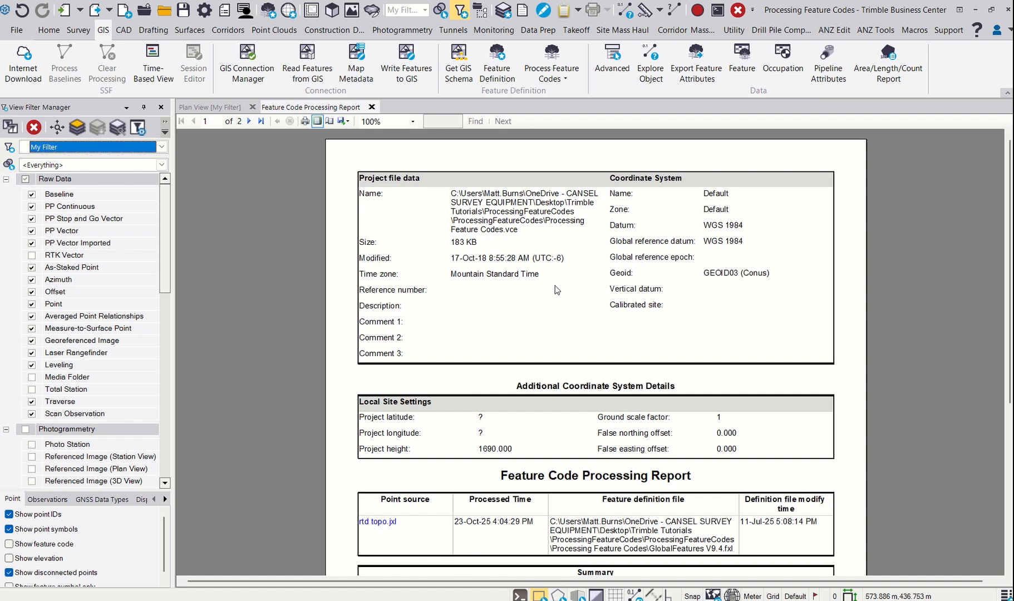
scroll(549, 278, "down", 4)
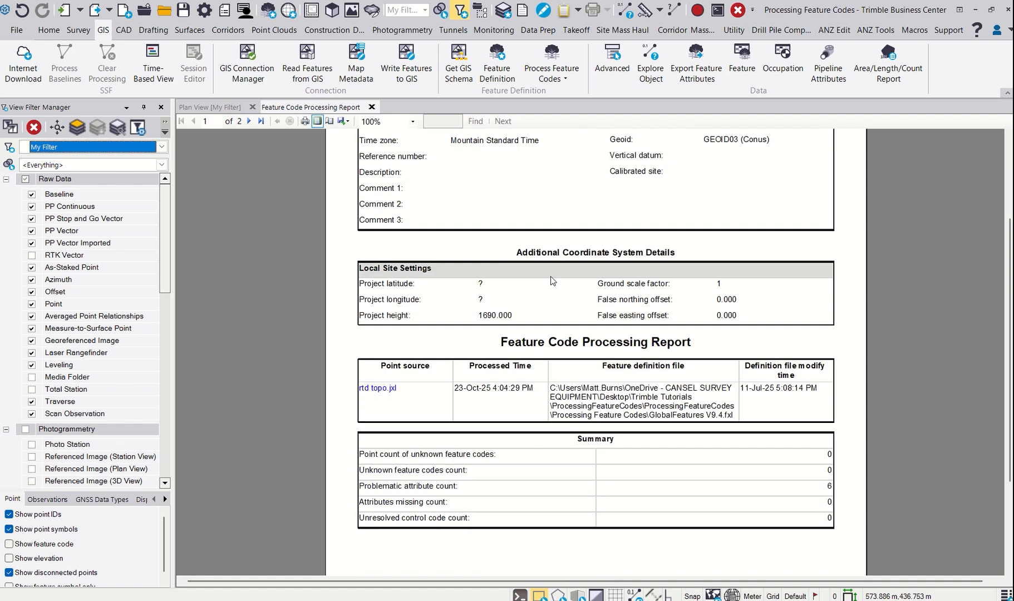
scroll(550, 280, "up", 4)
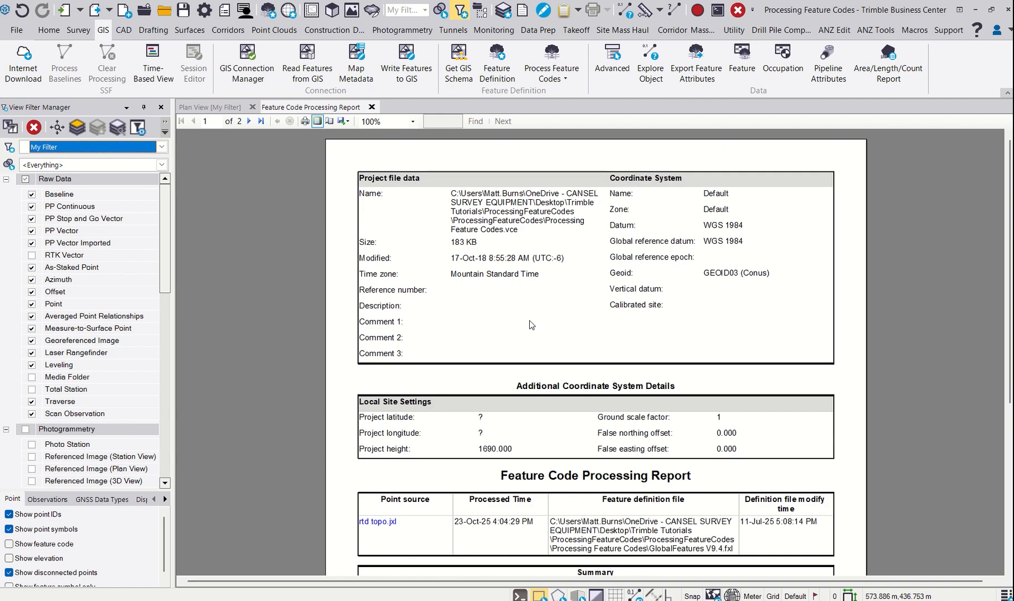
scroll(553, 355, "down", 6)
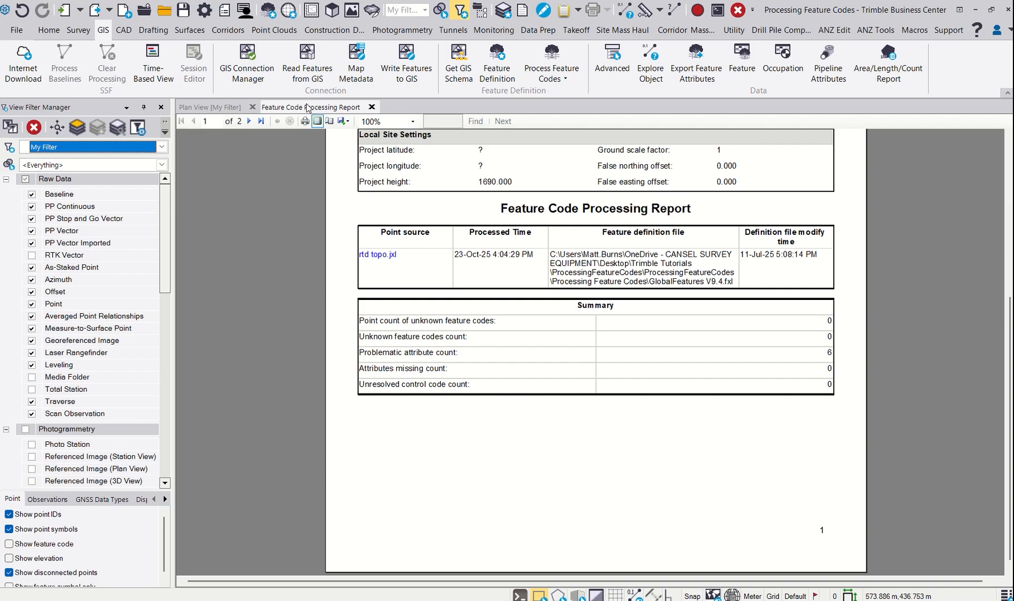
left_click(371, 107)
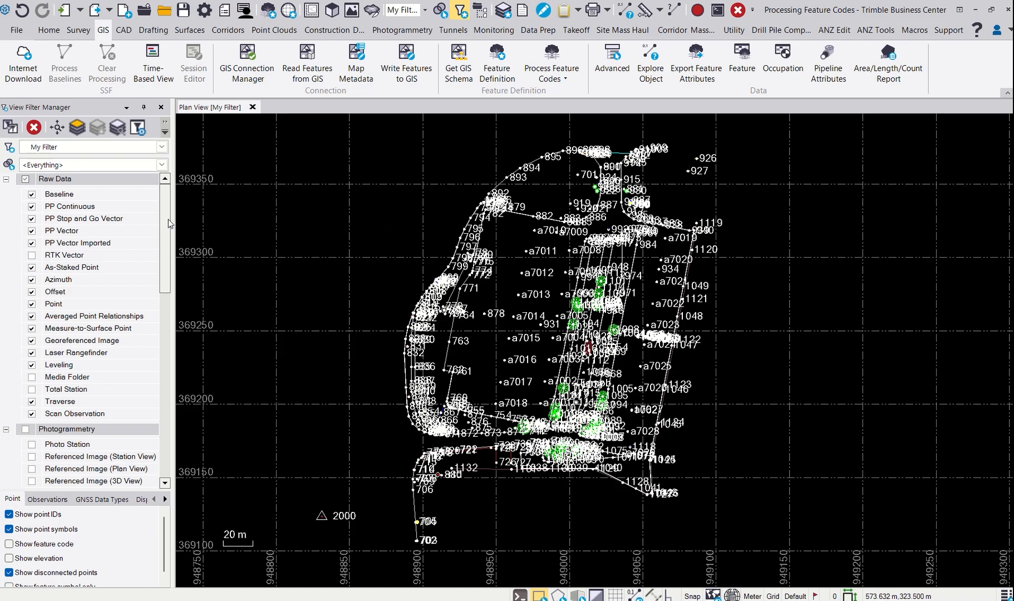
- Hide all Raw Data categories in the My Filter view filter so the plan view shows only linework
scroll(167, 228, "down", 2)
scroll(167, 243, "up", 2)
left_click(26, 179)
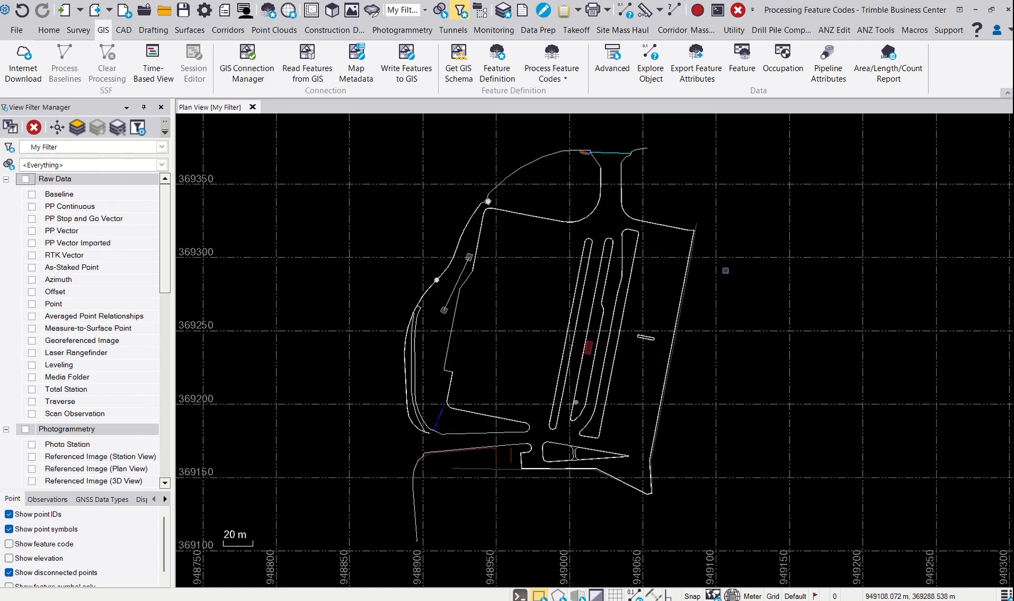
middle_click_drag(710, 355, 693, 358)
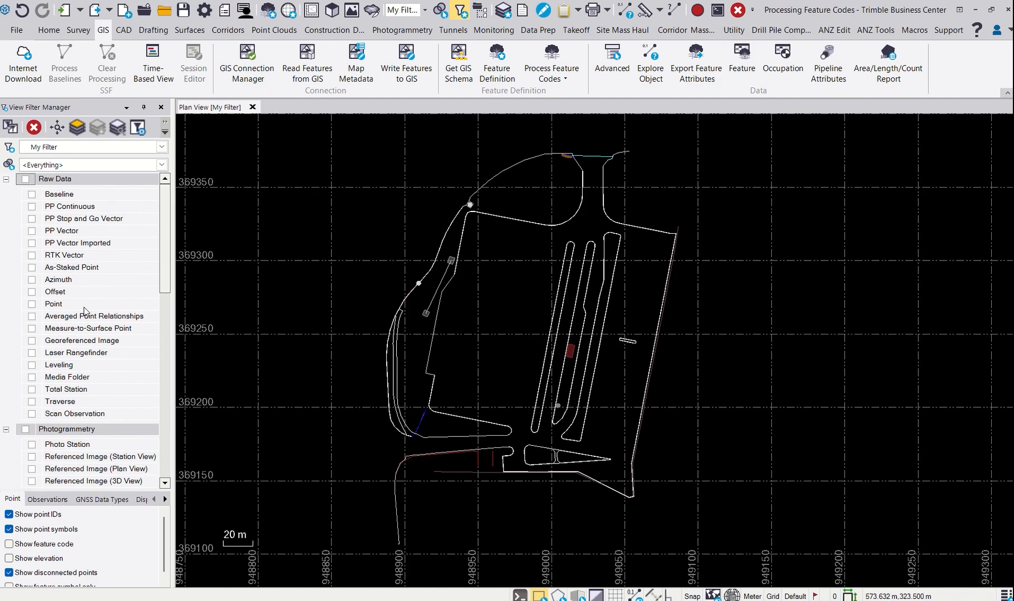
- Show the Point category of the raw data and inspect the tree and light symbols along the parking islands
left_click(32, 304)
left_click(31, 304)
left_click(32, 303)
scroll(599, 297, "up", 3)
scroll(599, 297, "up", 8)
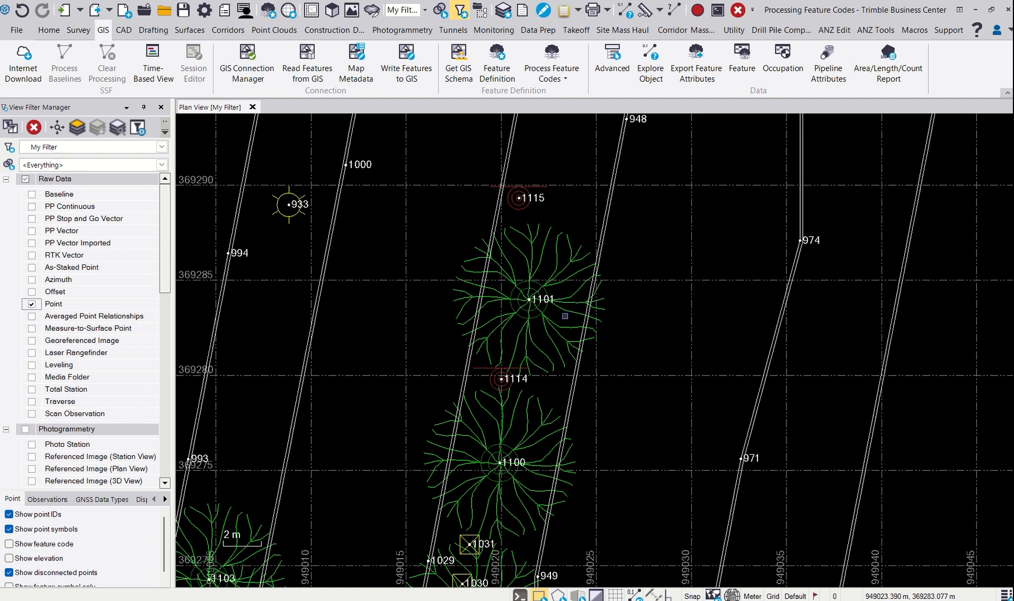
scroll(563, 317, "down", 1)
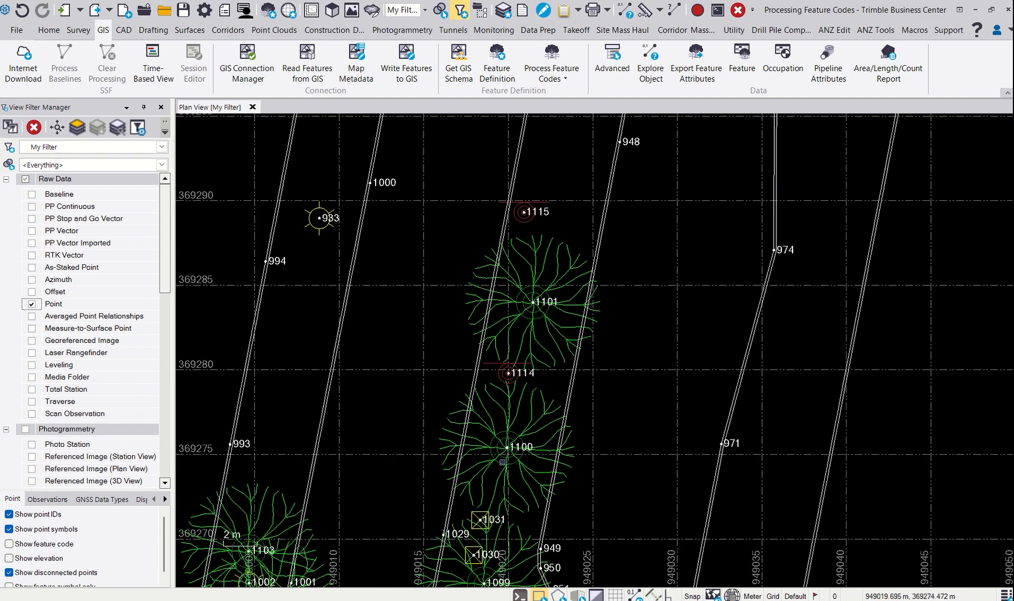
scroll(520, 408, "down", 4)
scroll(514, 403, "down", 4)
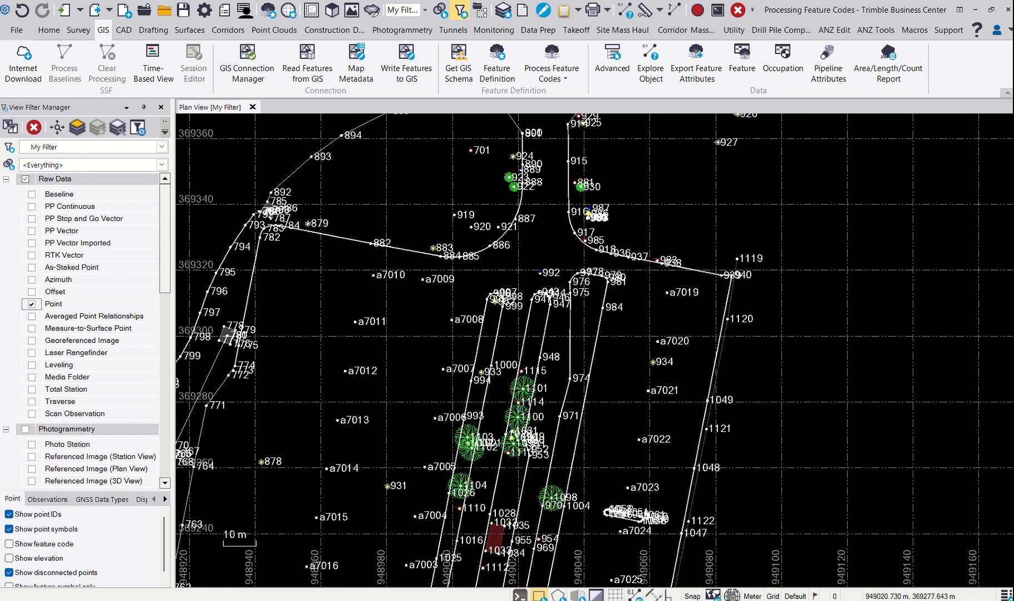
middle_click_drag(520, 421, 573, 347)
scroll(572, 345, "down", 1)
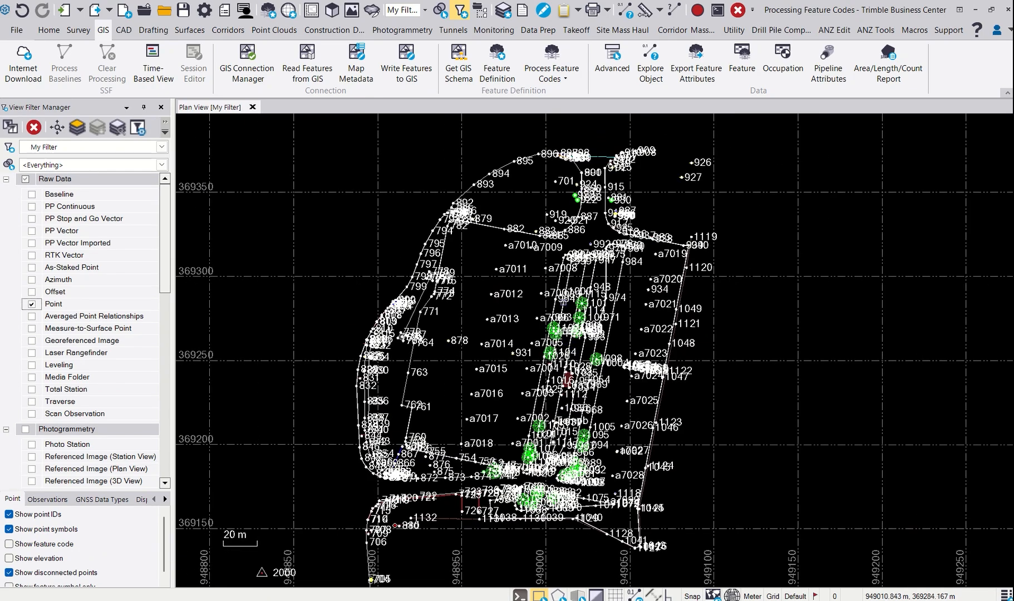
- Hide all raw data again and examine the processed linework around the red lines at the site's southern end
left_click(25, 178)
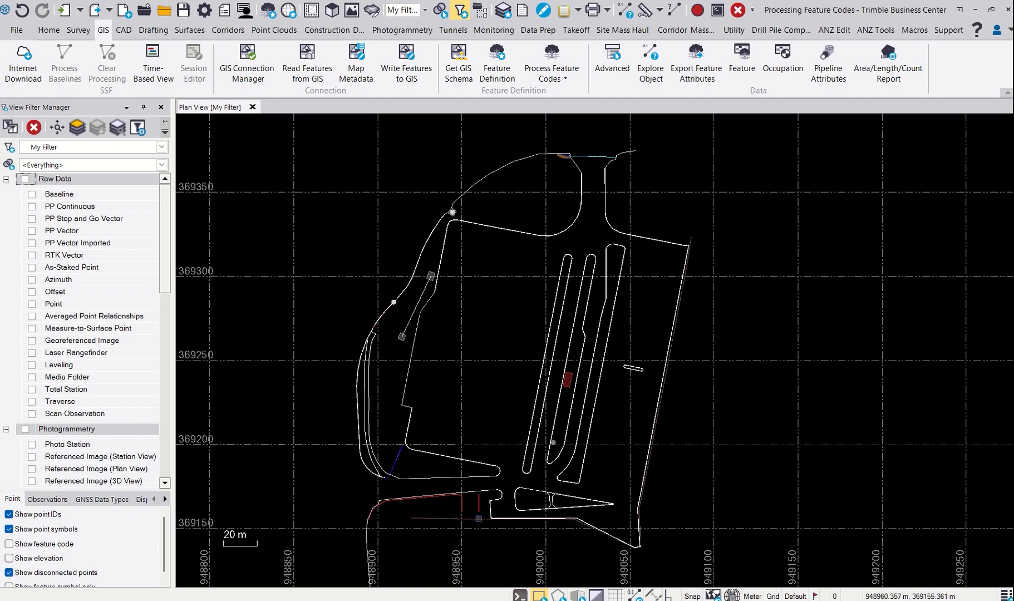
scroll(479, 515, "up", 6)
scroll(390, 359, "up", 3)
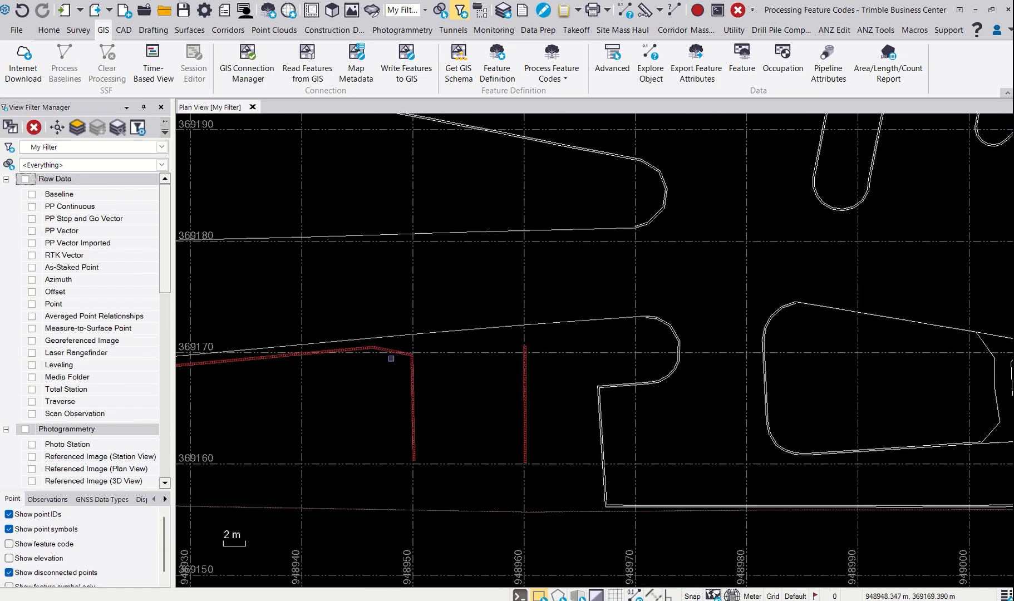
scroll(498, 393, "down", 5)
scroll(593, 338, "down", 3)
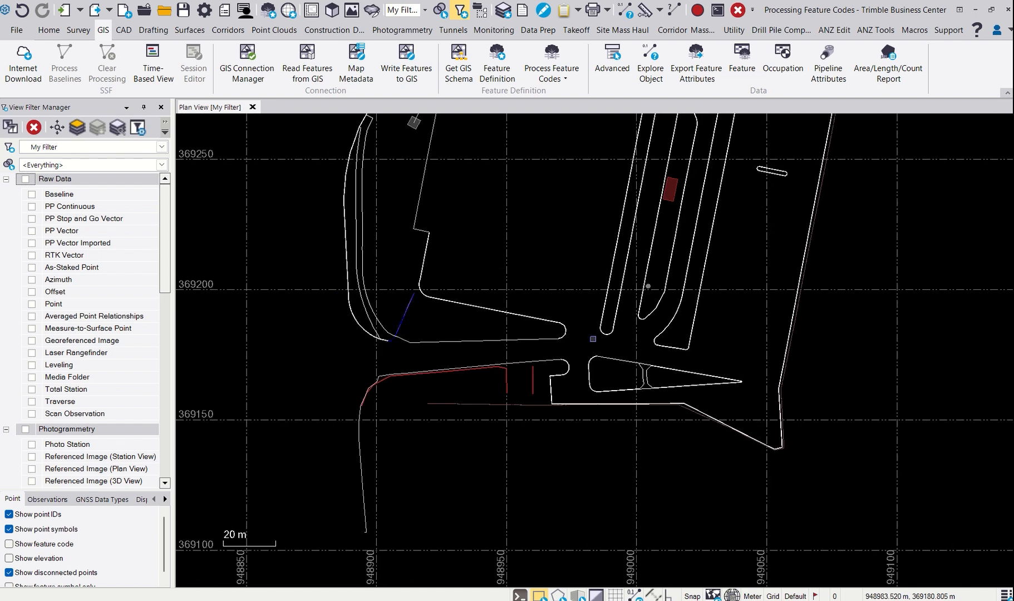
middle_click_drag(620, 311, 555, 450)
scroll(527, 451, "down", 1)
scroll(527, 451, "down", 1)
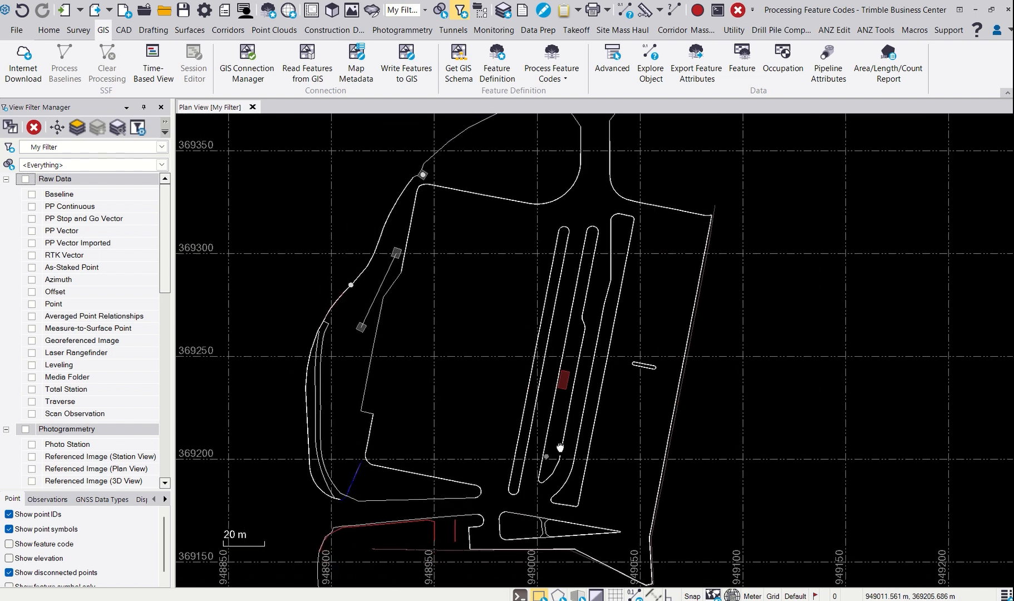
- Show the Point data with point IDs turned off and inspect the feature symbols across the site
left_click(32, 304)
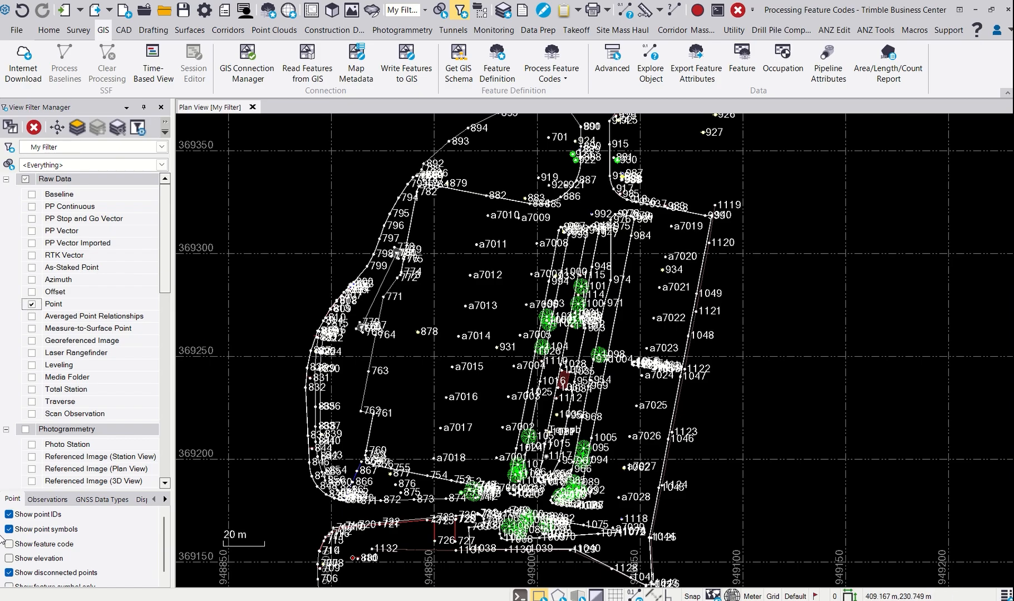
left_click(9, 515)
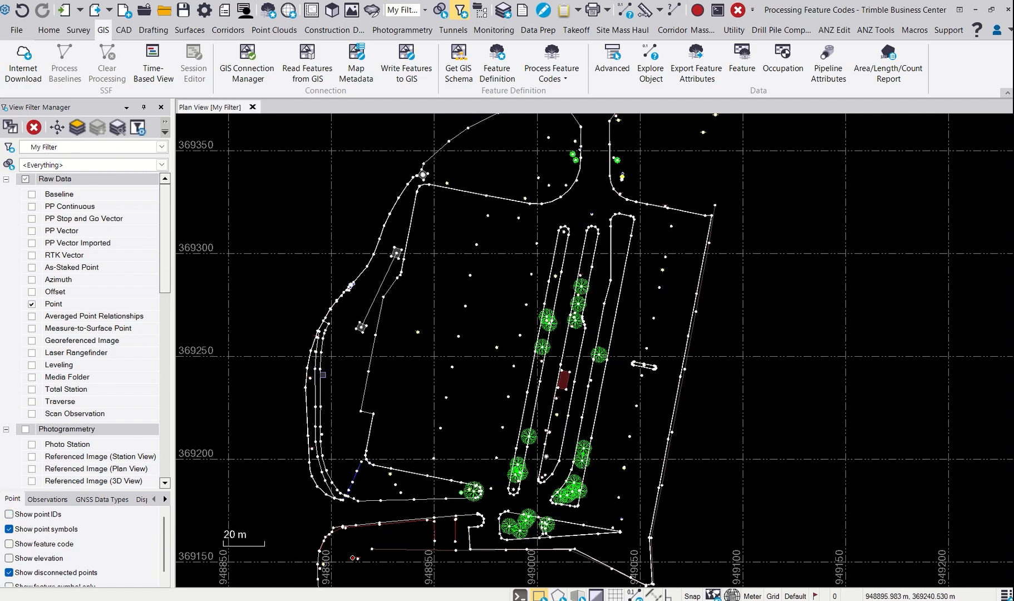
scroll(547, 361, "up", 3)
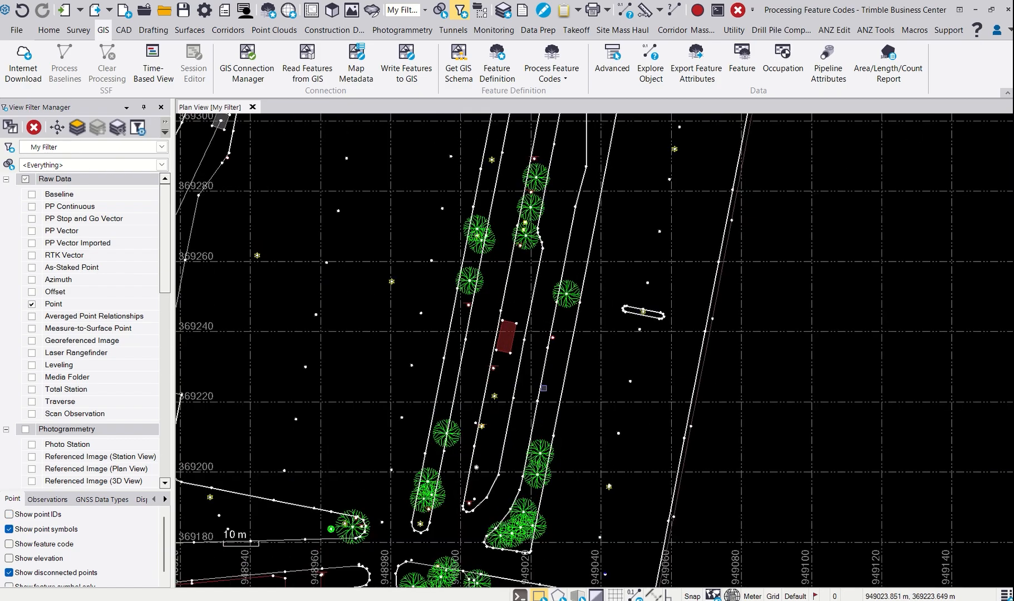
scroll(542, 389, "up", 3)
scroll(576, 341, "up", 2)
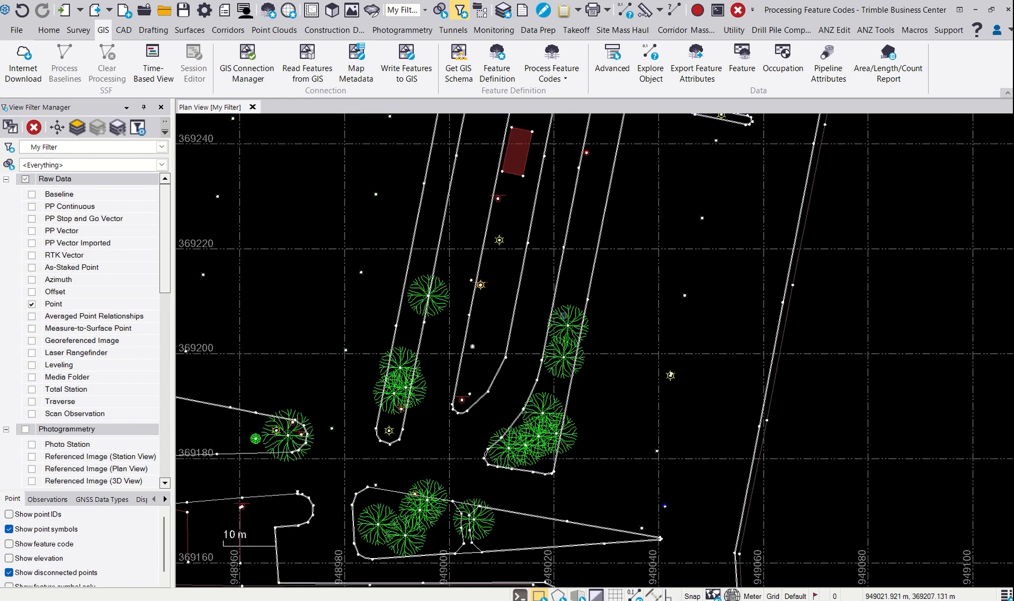
scroll(503, 275, "up", 5)
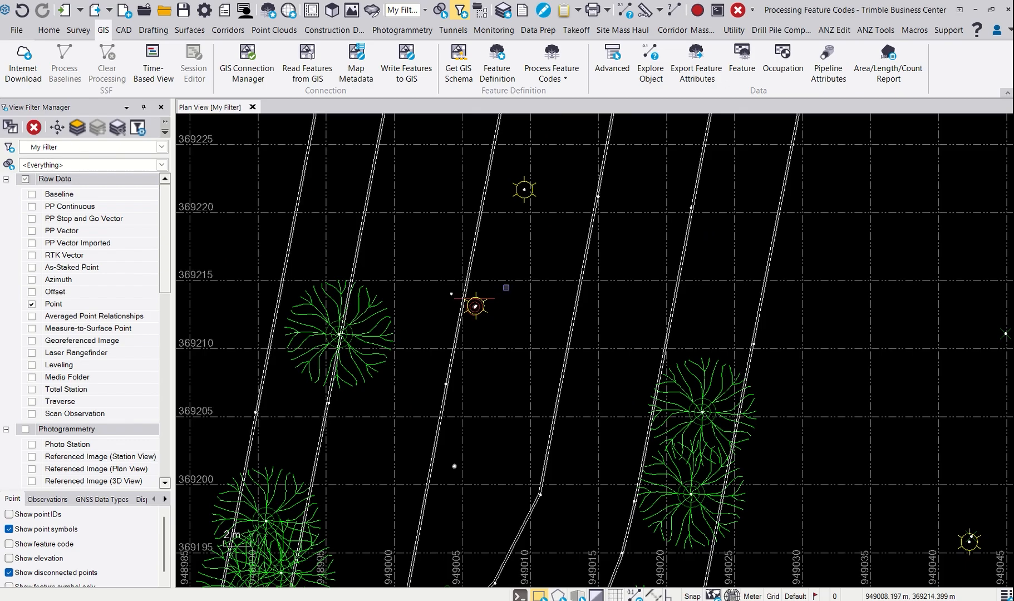
scroll(525, 325, "down", 5)
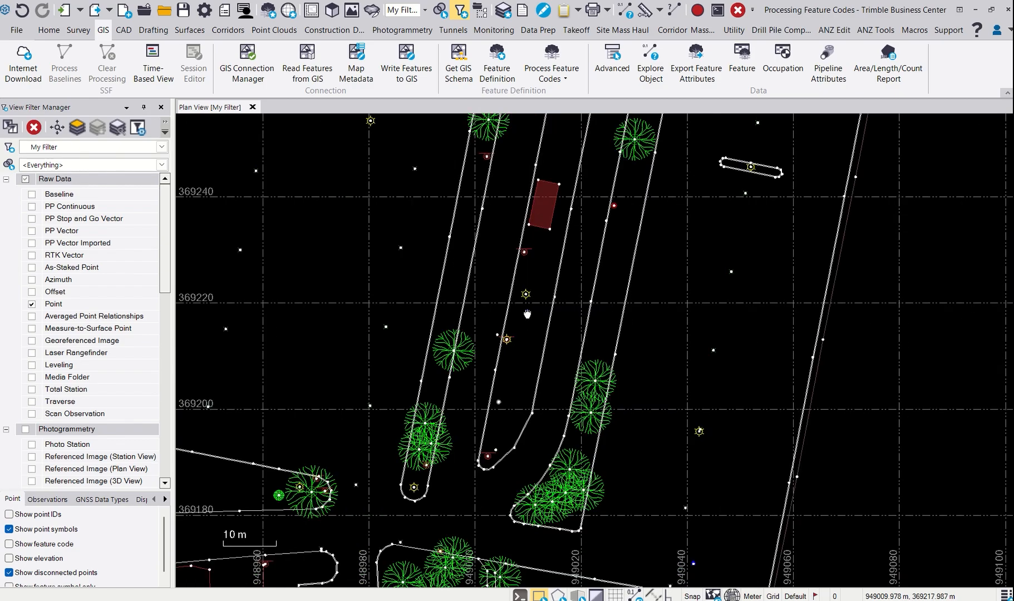
scroll(525, 325, "down", 3)
scroll(508, 317, "down", 1)
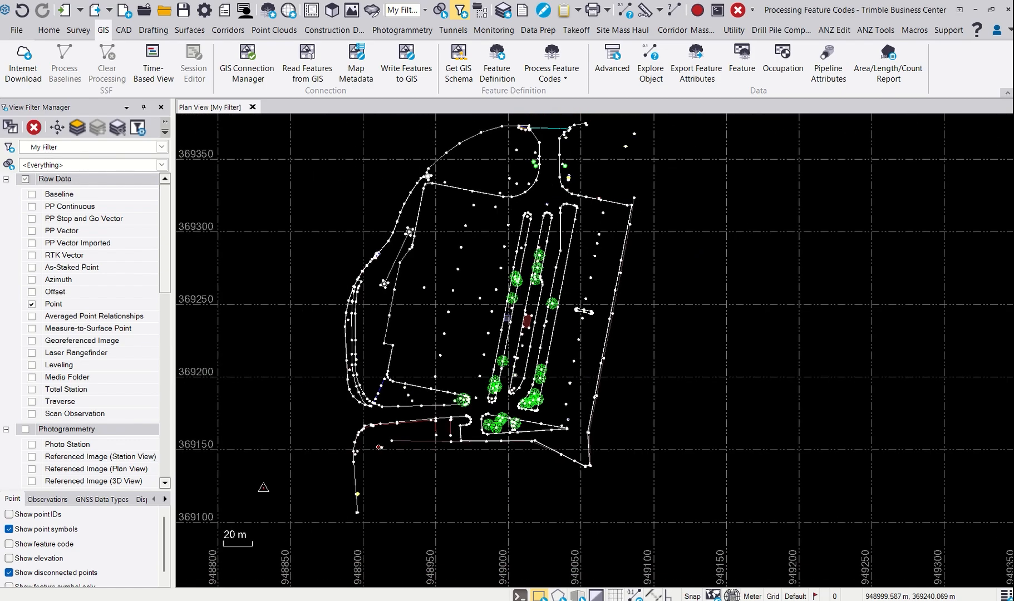
mouse_move(501, 291)
middle_mouse_down()
mouse_move(499, 321)
mouse_move(531, 307)
middle_mouse_up()
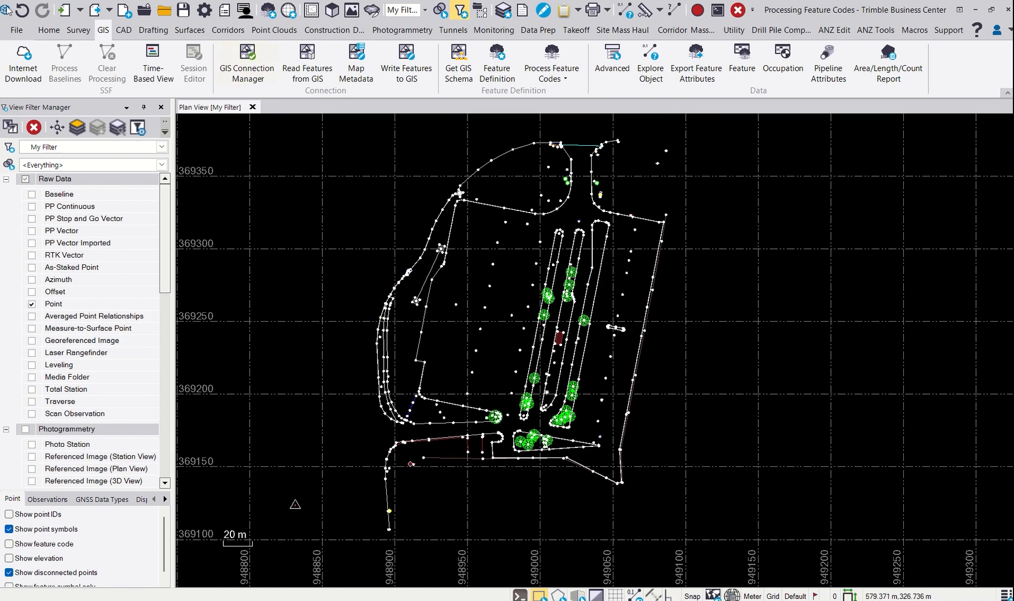
- Start an export and look through its formats: the CAD DWG and DXF exporters and the Custom P,N,E,elev,Code format
left_click(55, 29)
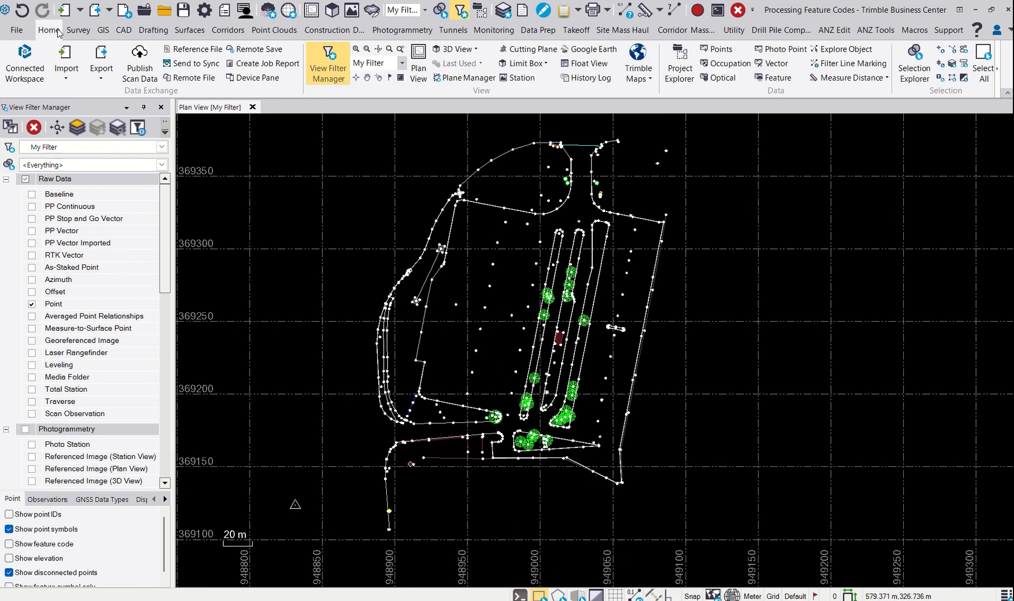
left_click(101, 55)
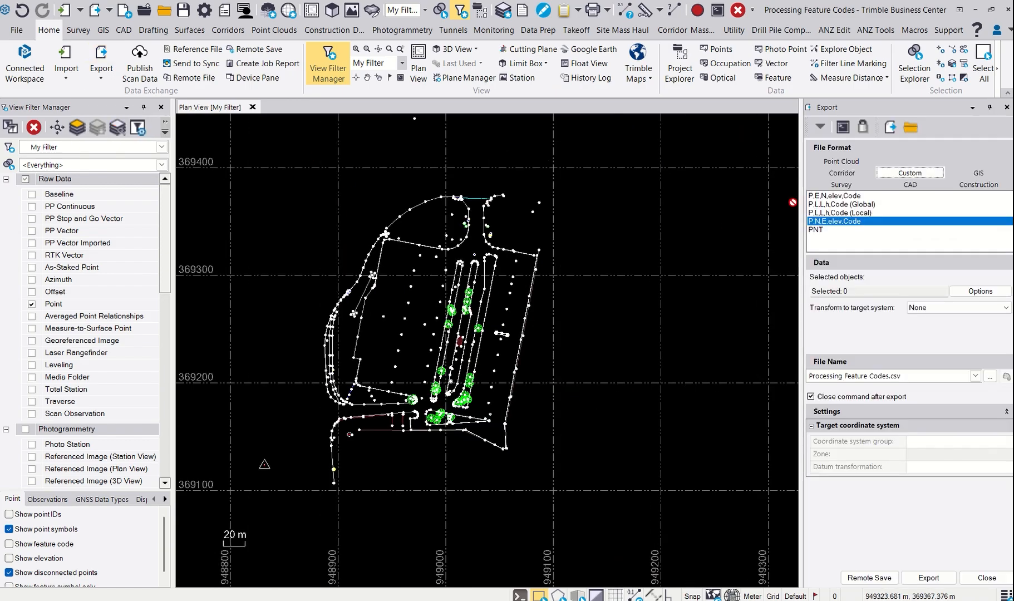
left_click(906, 187)
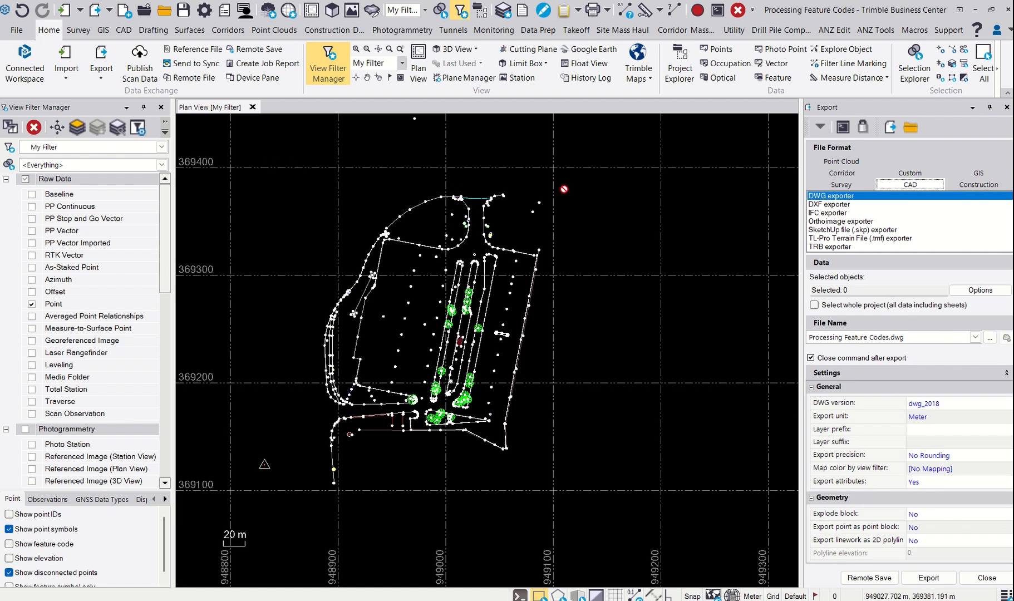
left_click(822, 205)
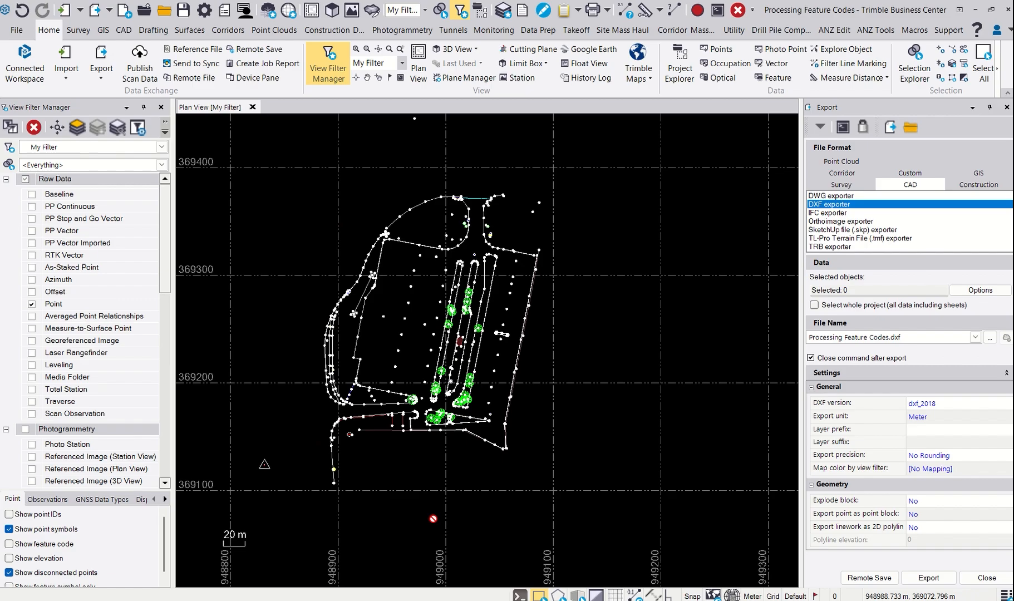
left_click(897, 174)
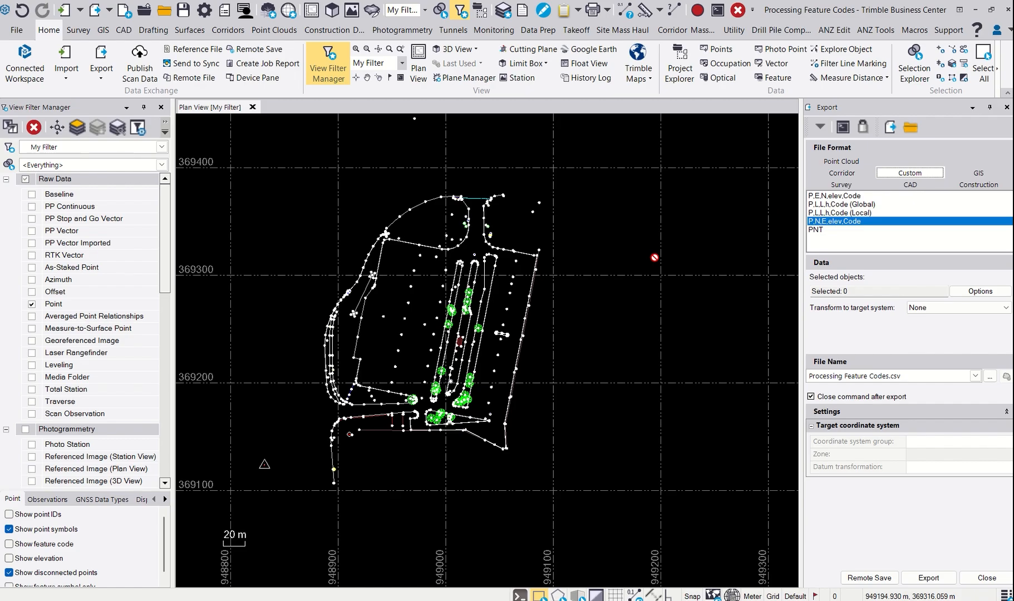
scroll(371, 330, "up", 2)
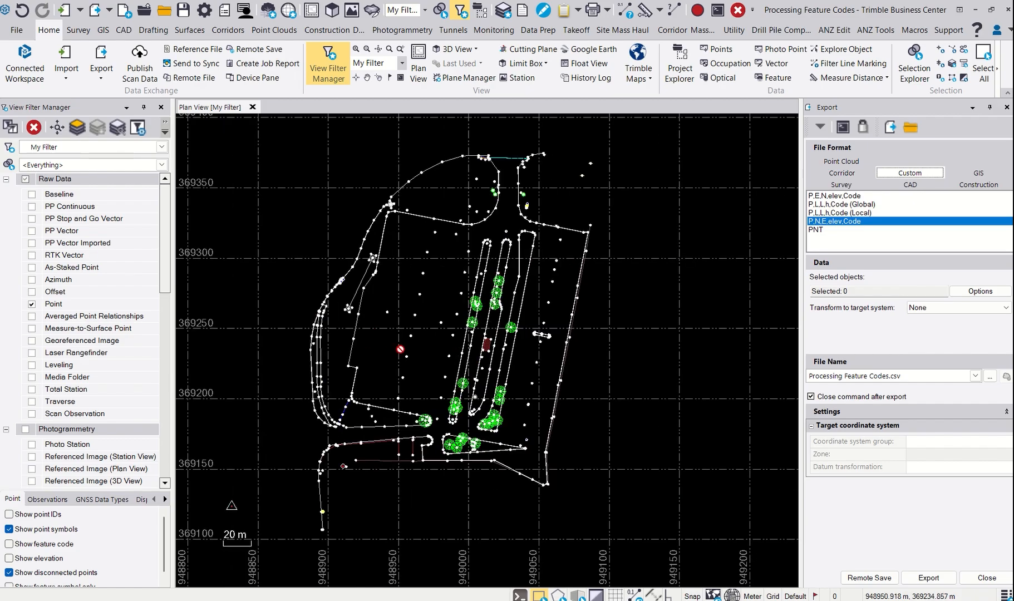
middle_click_drag(416, 311, 440, 350)
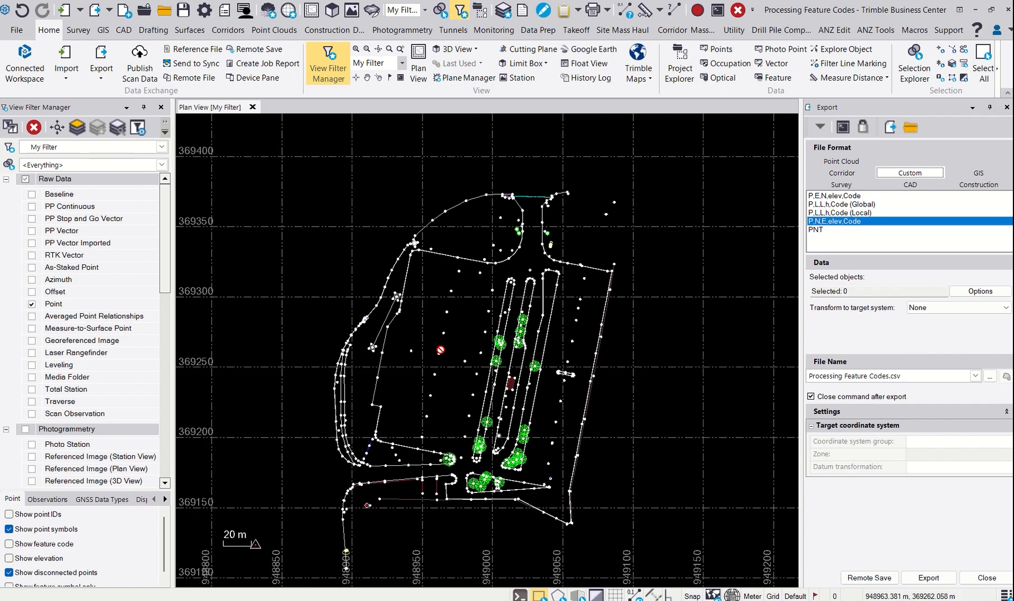